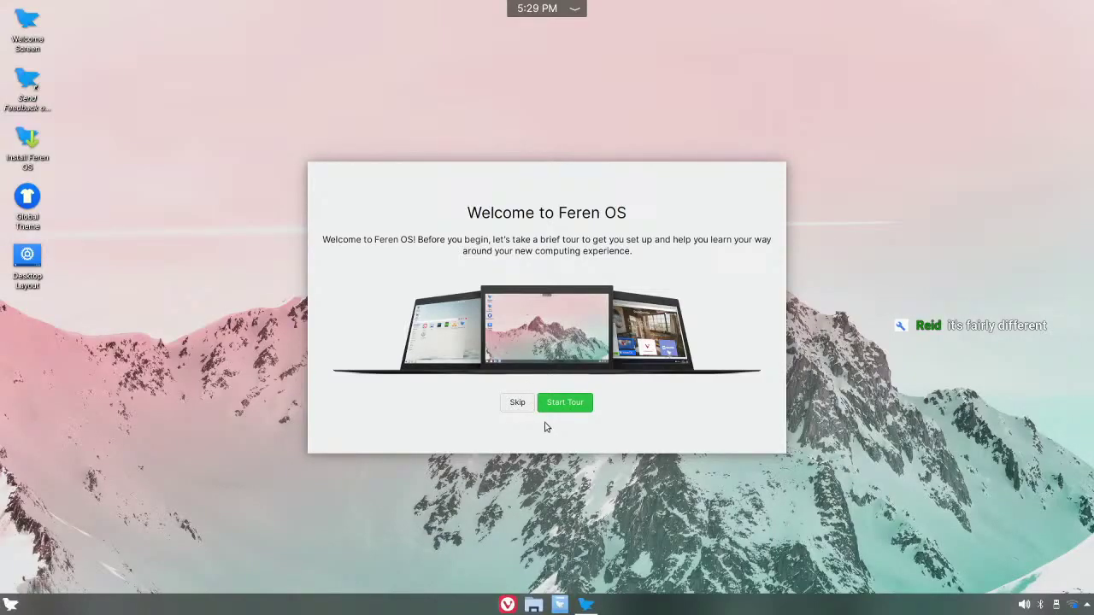
Preview the welcome tour's file transfer and installation pages, and return to its opening page.
{"action": "left_click", "coordinate": [561, 406]}
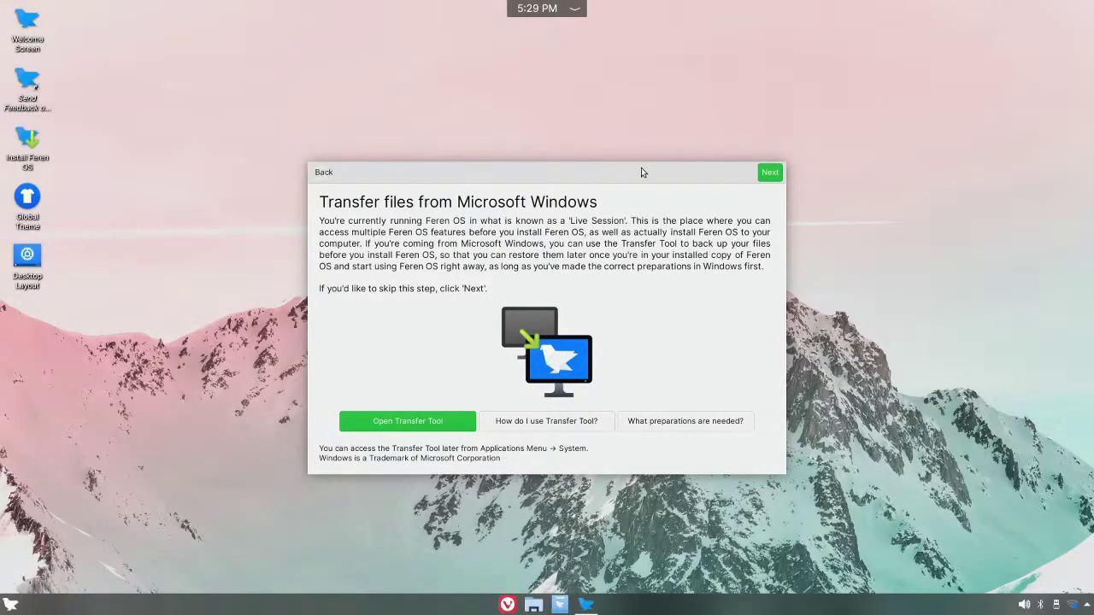
{"action": "left_click", "coordinate": [771, 173]}
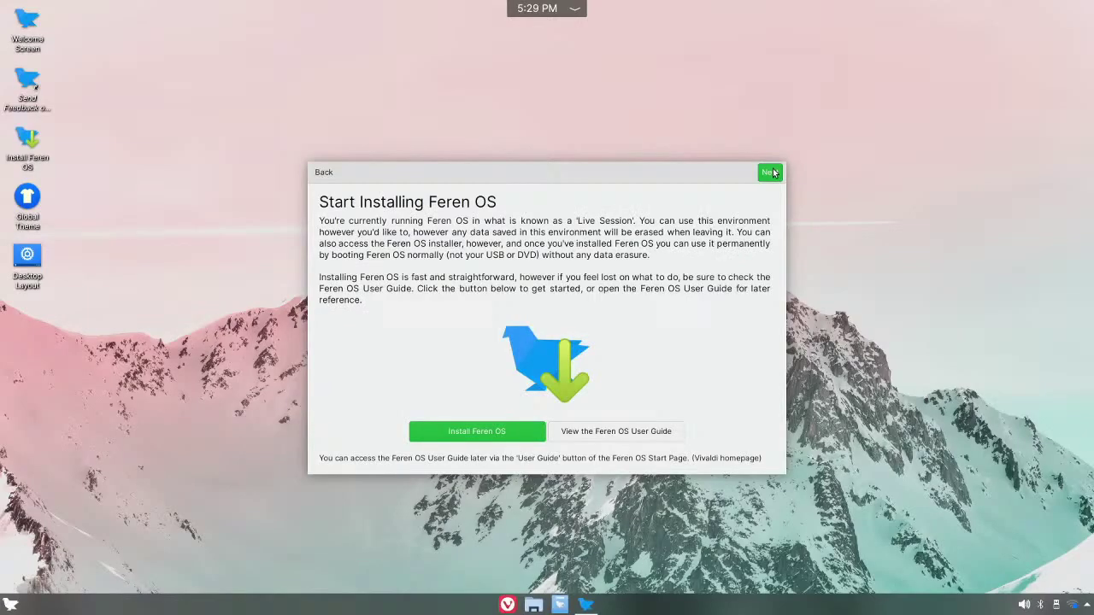
{"action": "left_click", "coordinate": [322, 172]}
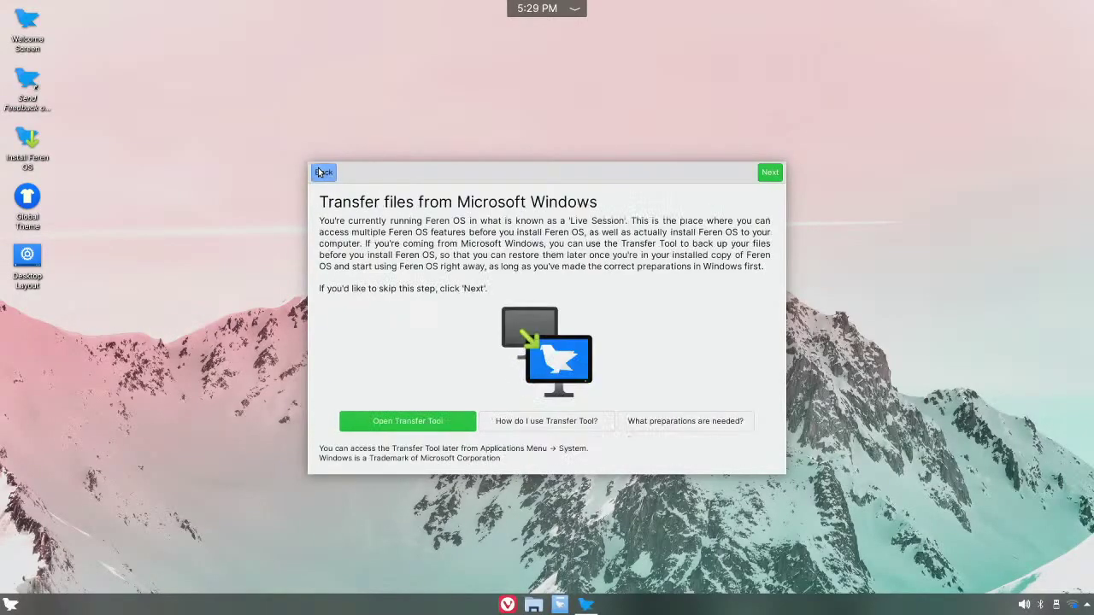
{"action": "left_click", "coordinate": [318, 172]}
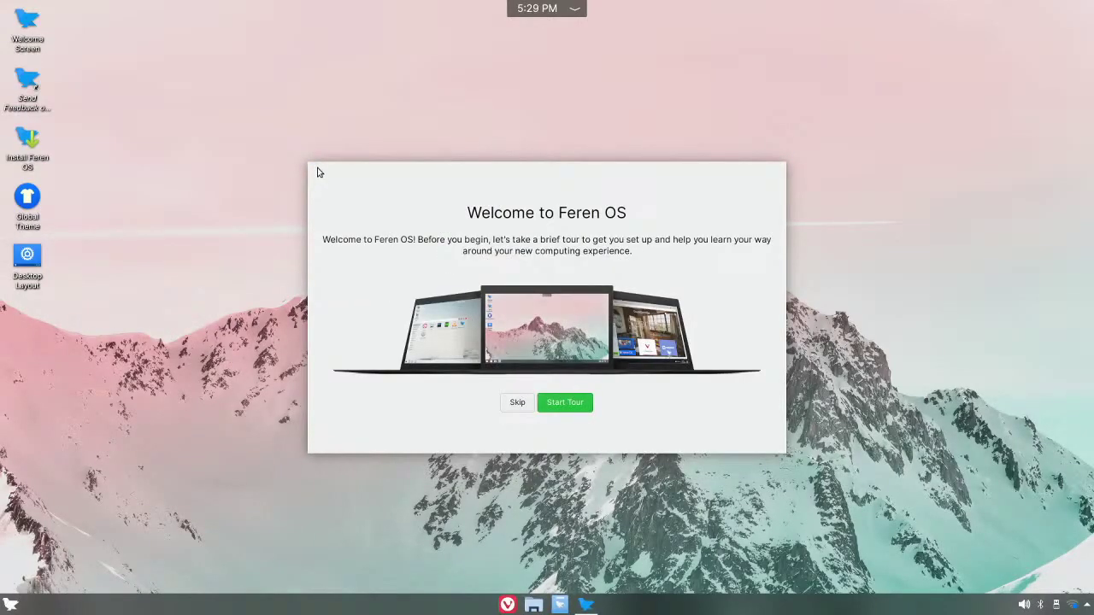
Start the welcome tour, open the Transfer Tool to view its About information, and close the tool.
{"action": "left_click", "coordinate": [564, 409]}
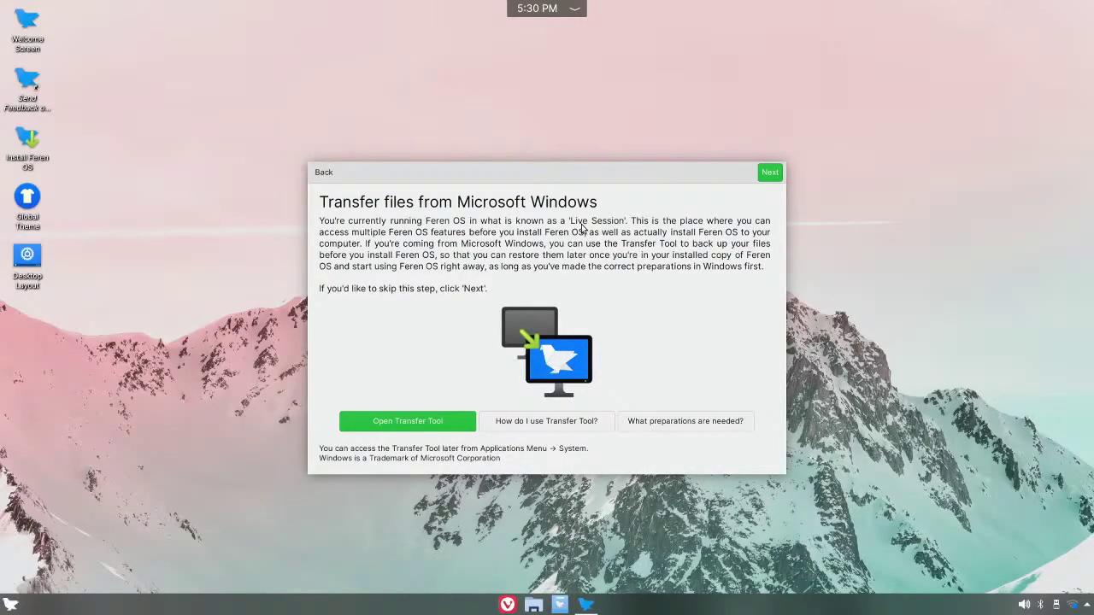
{"action": "left_click", "coordinate": [443, 426]}
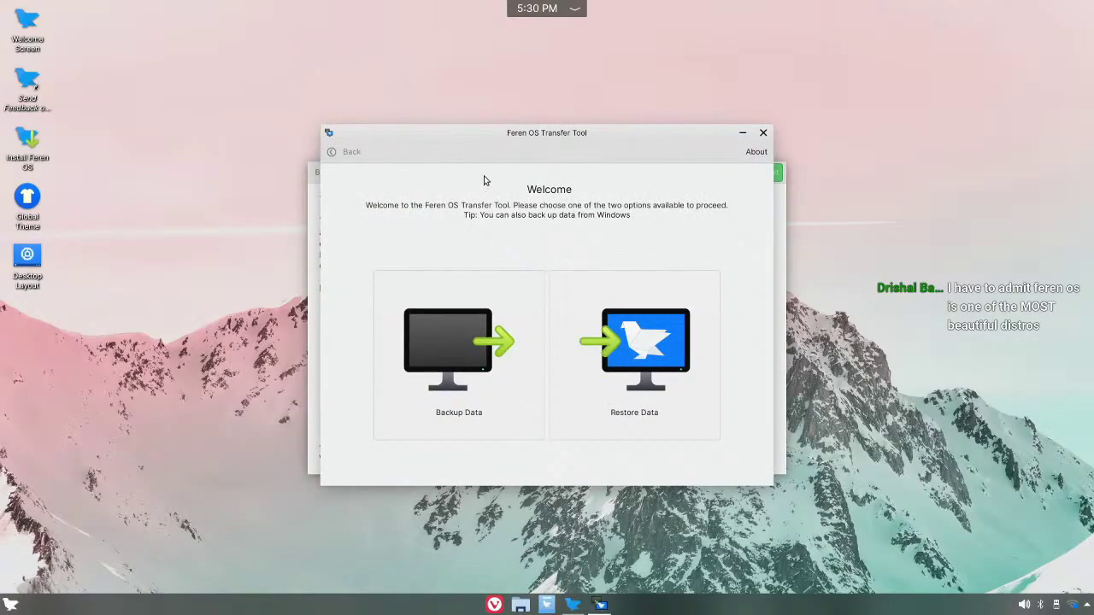
{"action": "left_click", "coordinate": [755, 151]}
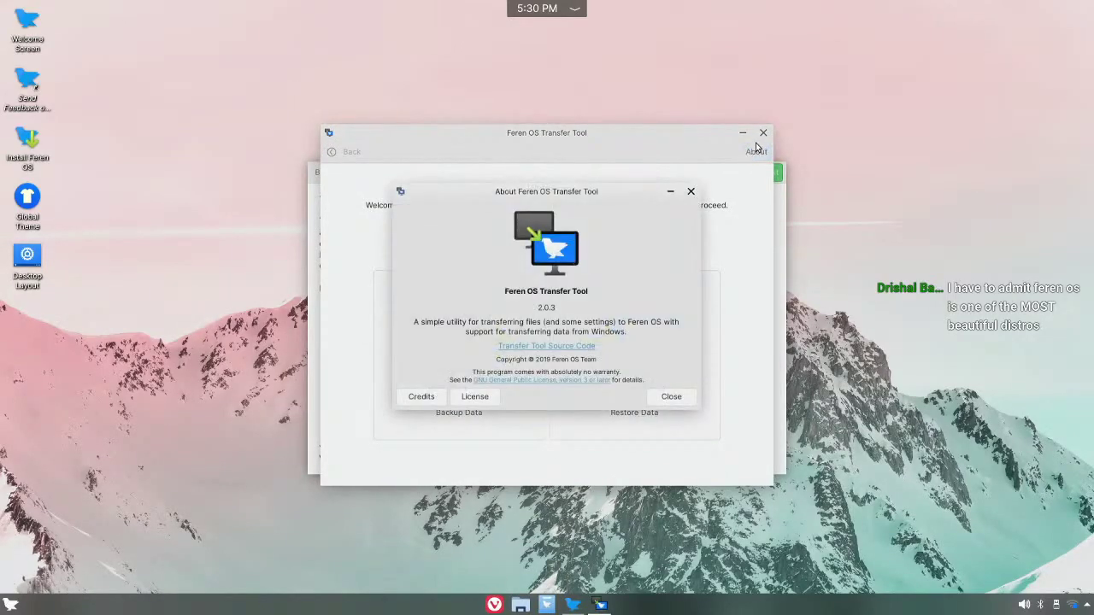
{"action": "left_click", "coordinate": [672, 396]}
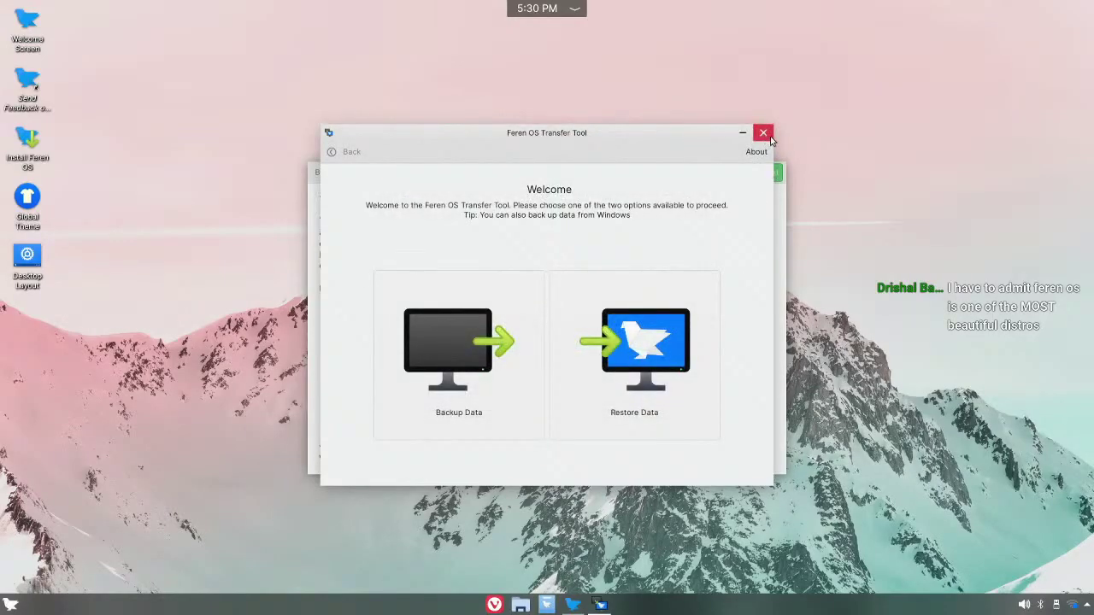
{"action": "left_click", "coordinate": [762, 132]}
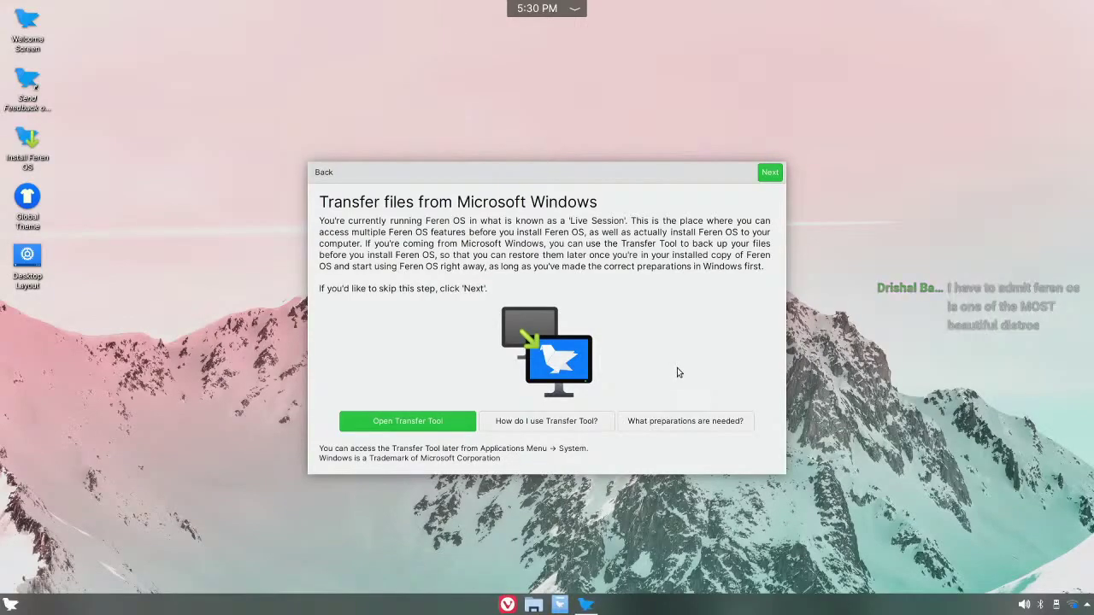
Advance the tour to the installation page and launch the Feren OS installer.
{"action": "left_click", "coordinate": [767, 174]}
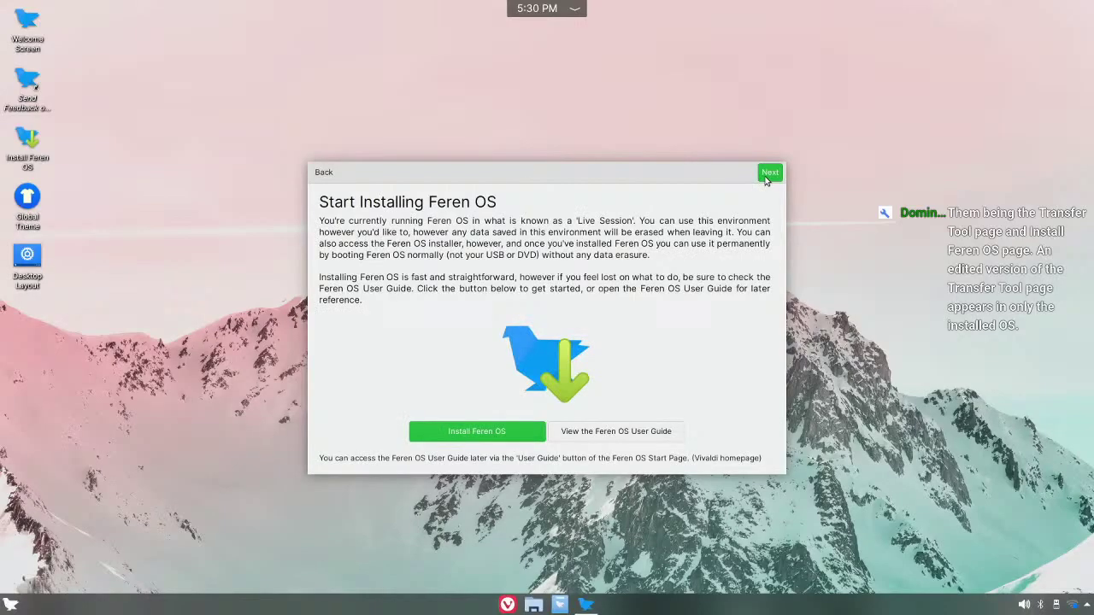
{"action": "left_click", "coordinate": [478, 428]}
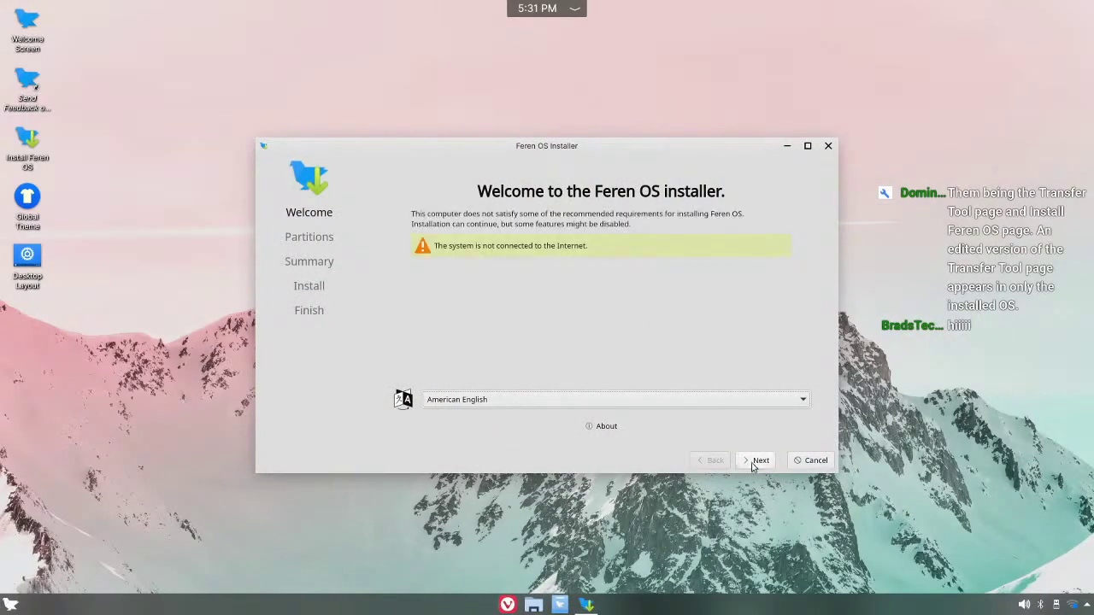
Connect to the YEET_5GEXT wireless network, entering the Wi-Fi password and supplying it again in the authentication dialog.
{"action": "left_click", "coordinate": [1075, 605]}
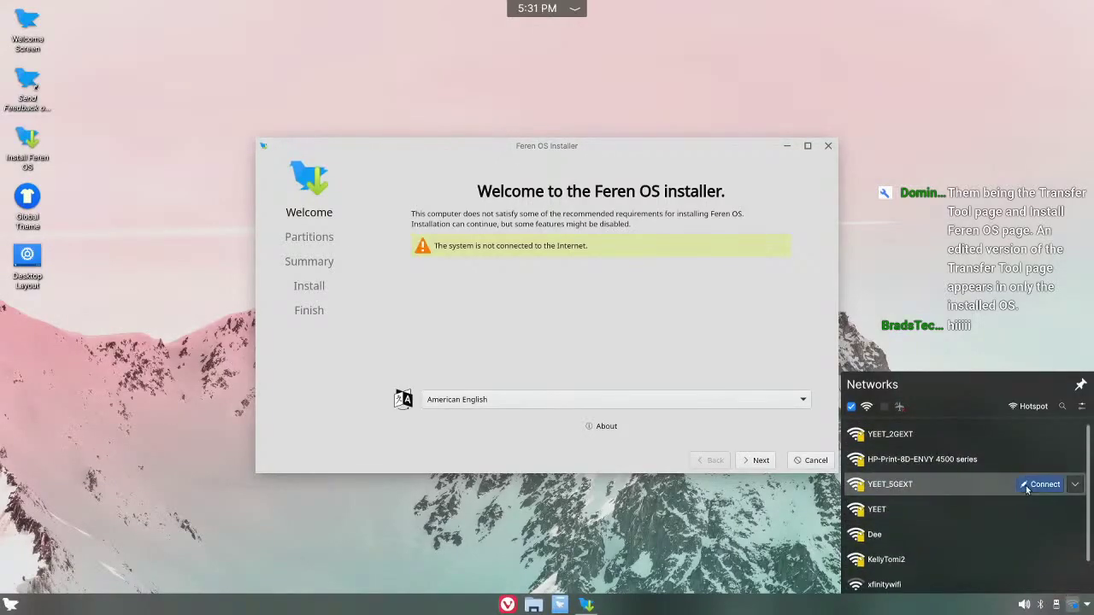
{"action": "left_click", "coordinate": [1026, 487]}
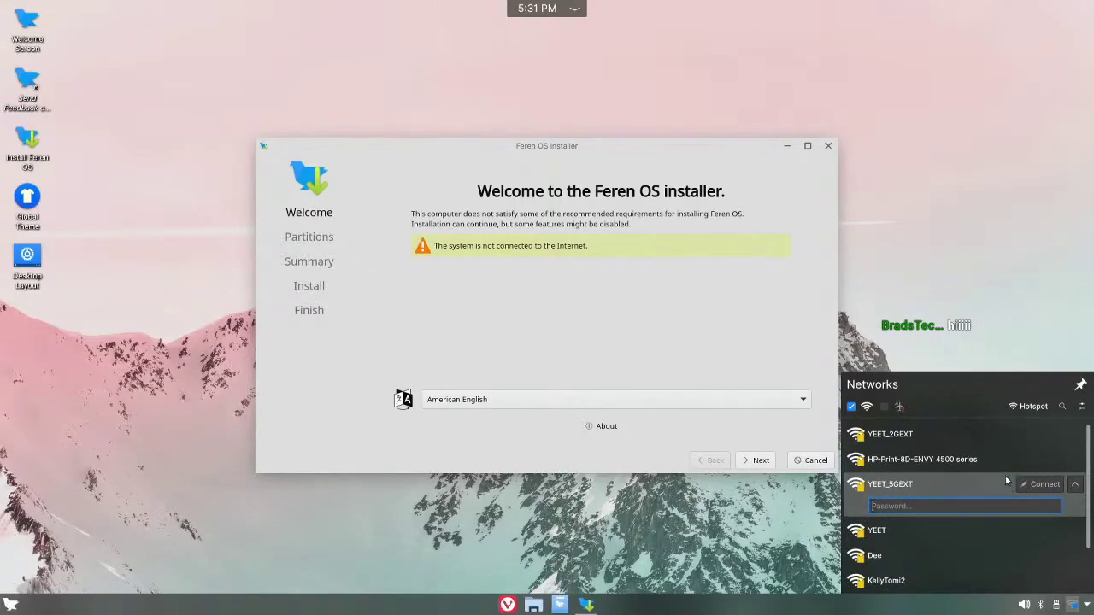
{"action": "type", "text": "********"}
{"action": "key", "text": "Return"}
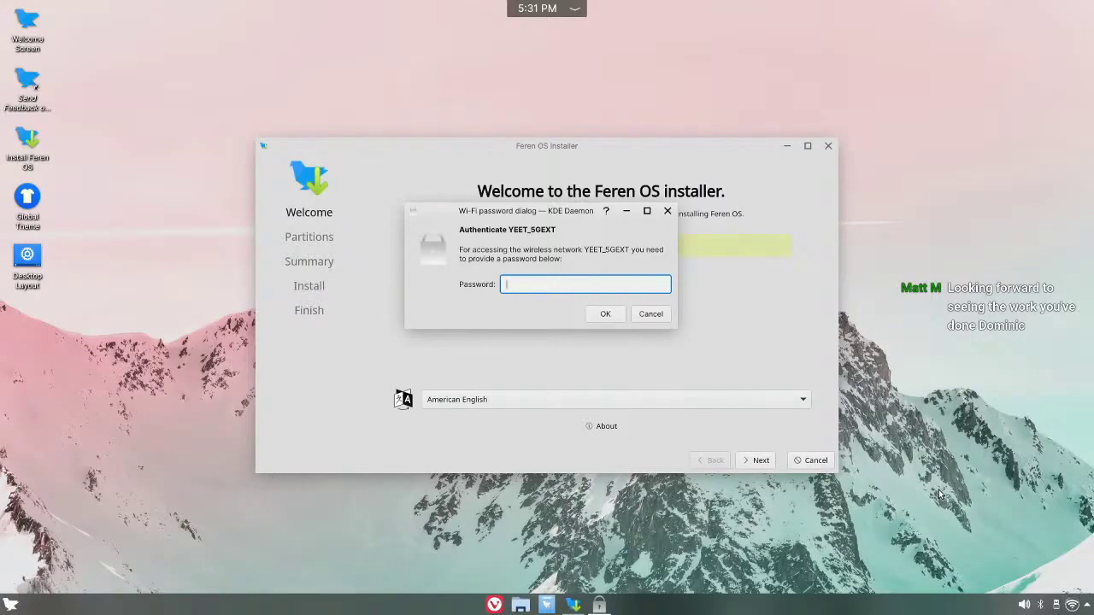
{"action": "type", "text": "**************"}
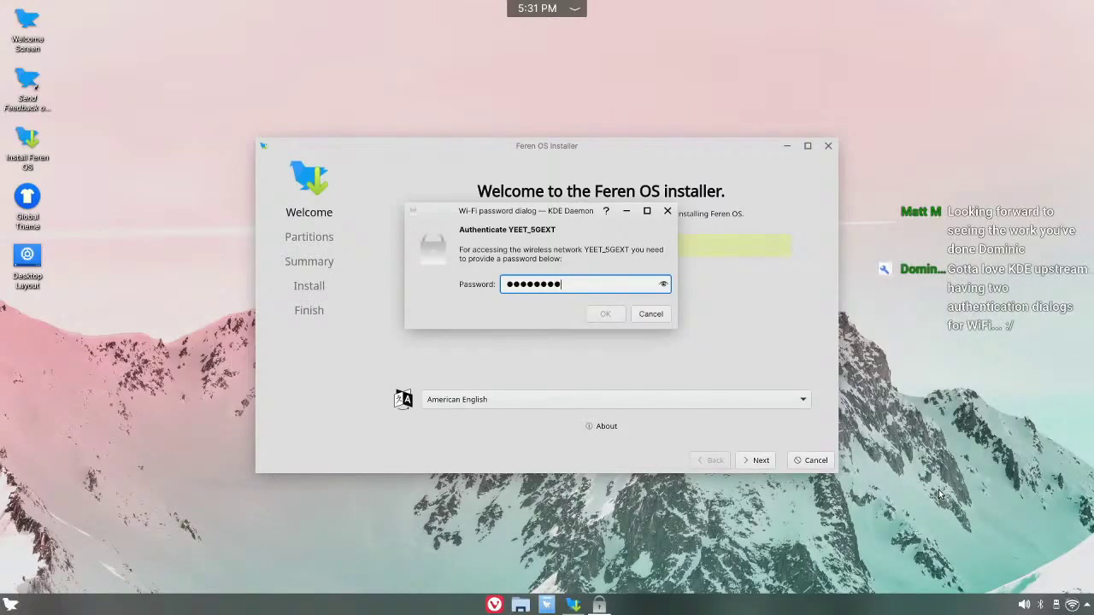
{"action": "key", "text": "Return"}
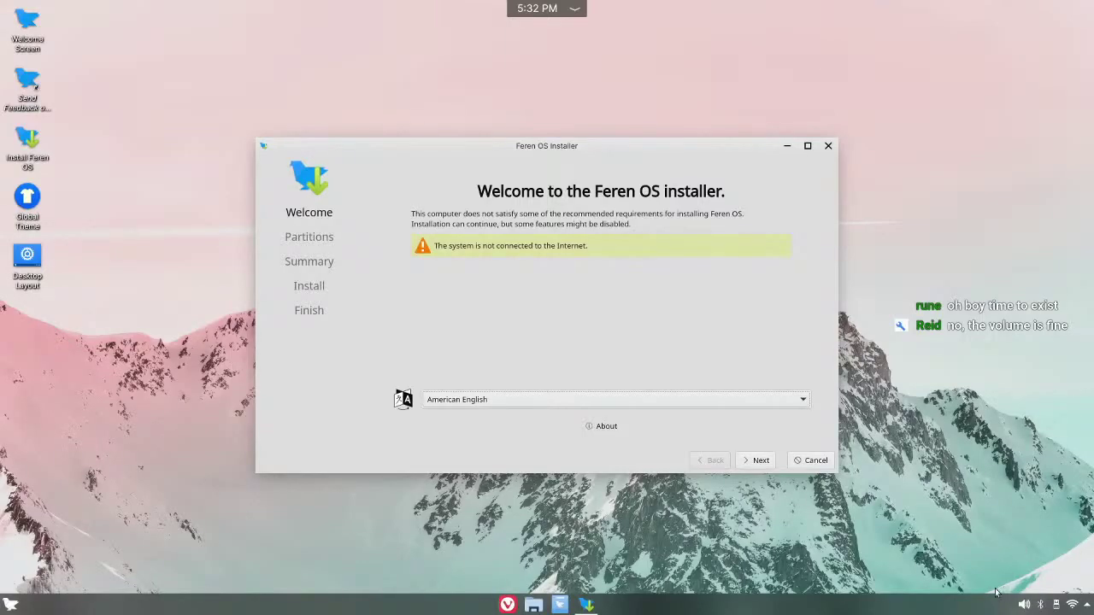
Choose to erase the ADATA SP550 disk (/dev/sda) and start the Feren OS installation on it.
{"action": "left_click", "coordinate": [756, 462]}
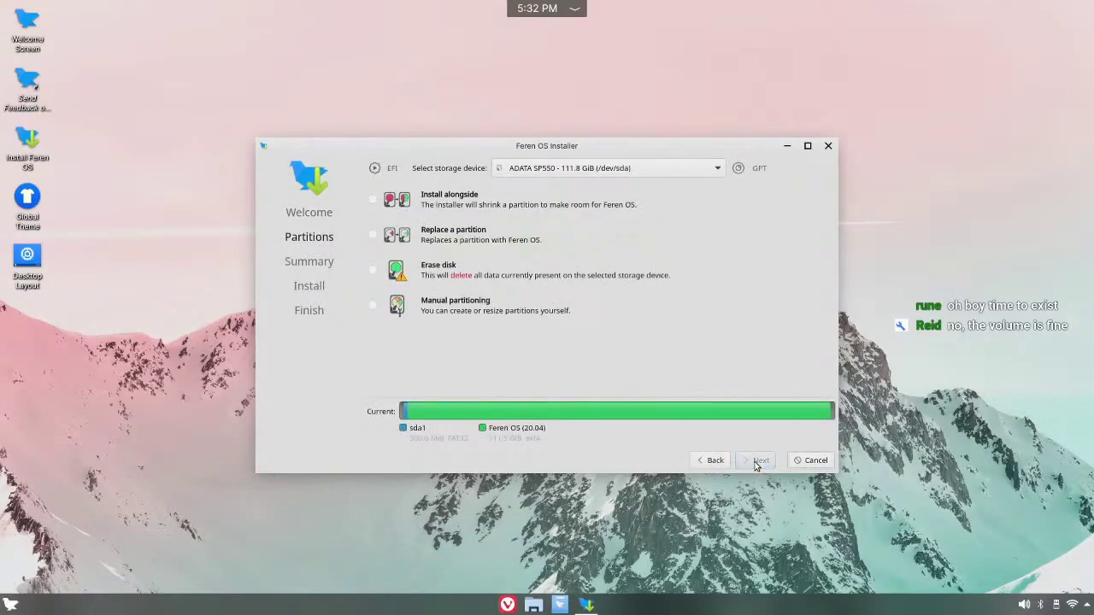
{"action": "left_click", "coordinate": [441, 282]}
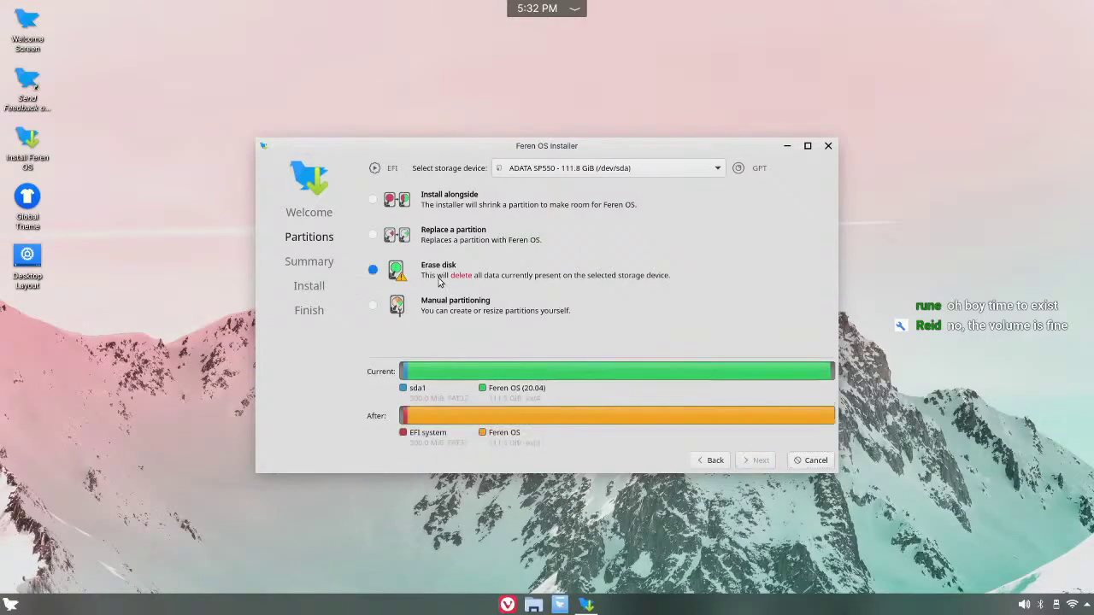
{"action": "left_click", "coordinate": [758, 462]}
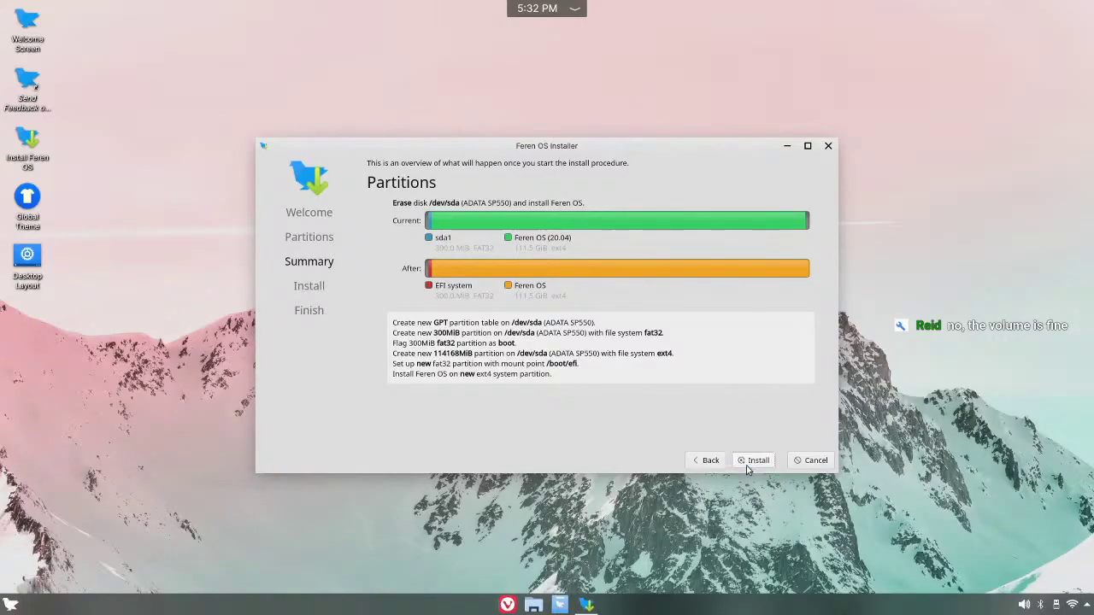
{"action": "left_click", "coordinate": [746, 466]}
{"action": "left_click", "coordinate": [609, 312]}
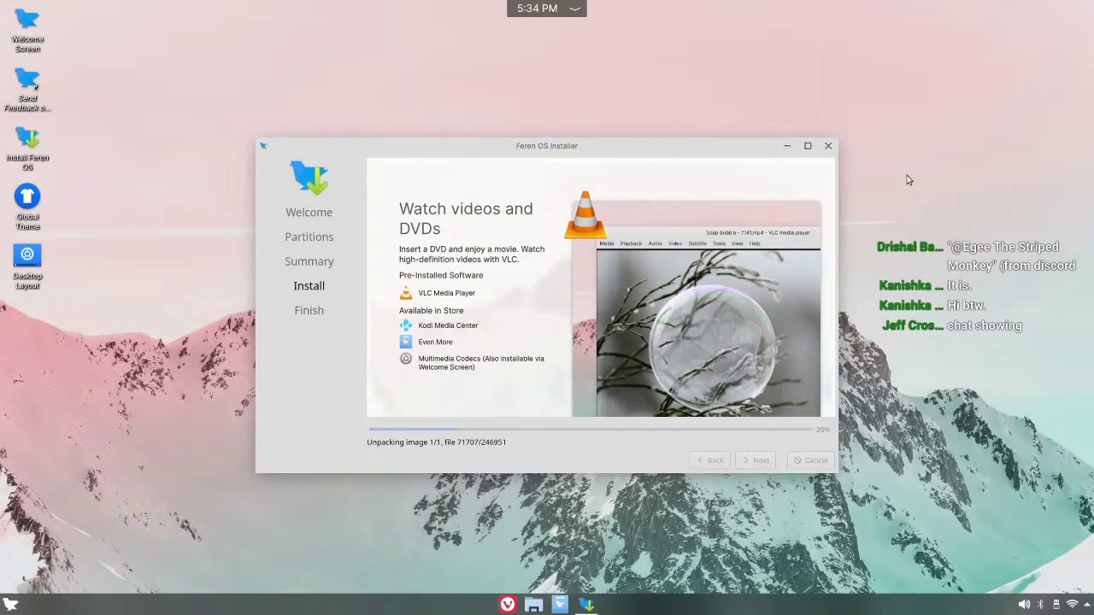
Open a Konsole terminal tiled to the right half of the screen and move the installer window to the left half.
{"action": "key", "text": "super"}
{"action": "type", "text": "termi"}
{"action": "key", "text": "Return"}
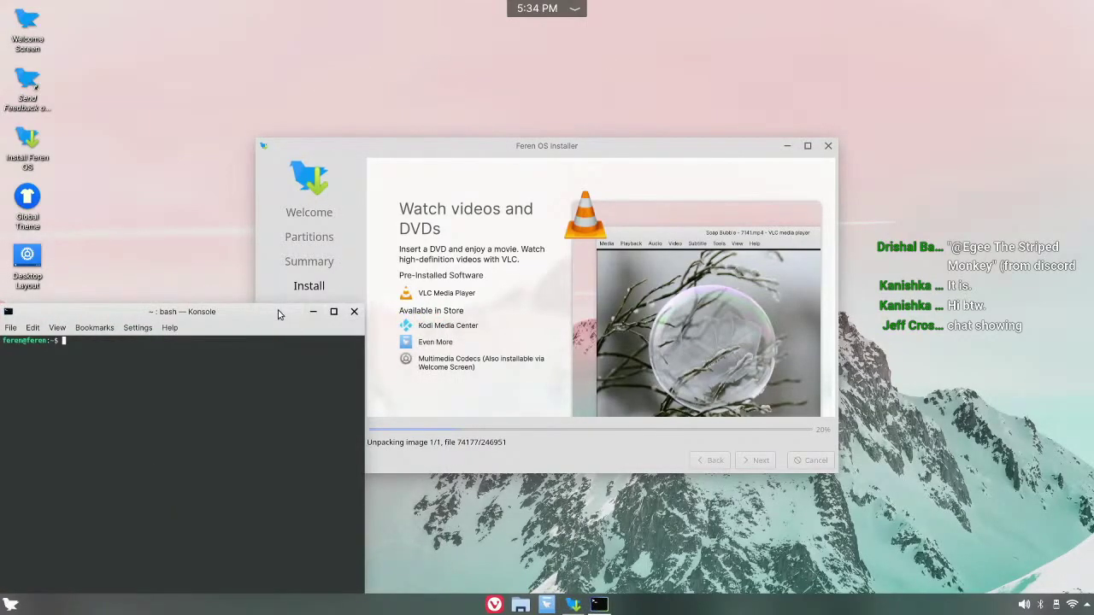
{"action": "left_click_drag", "start_coordinate": [313, 316], "coordinate": [1092, 200]}
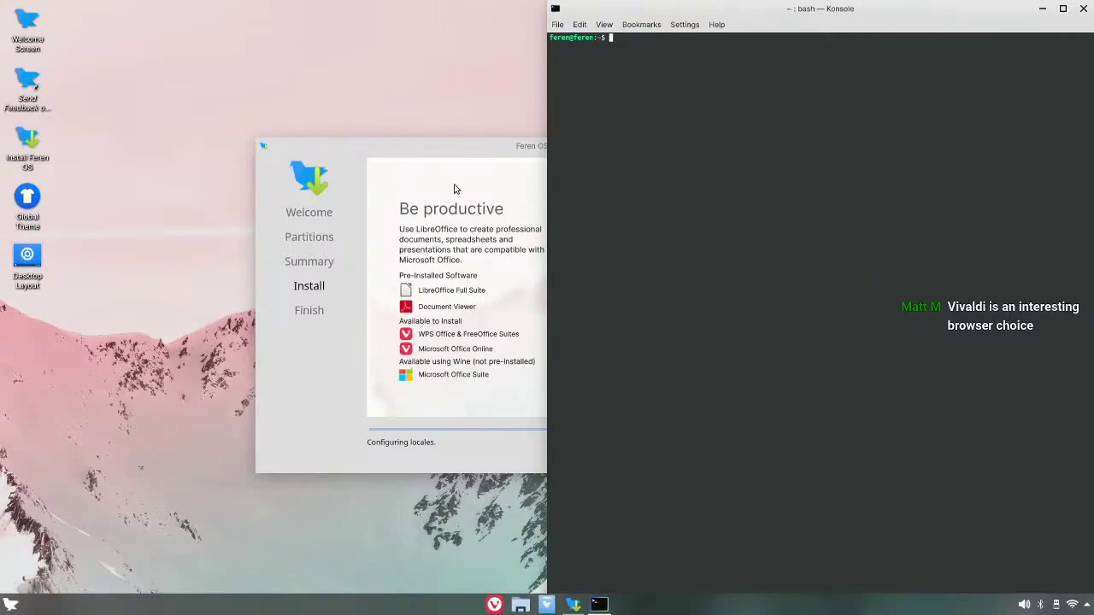
{"action": "left_click_drag", "start_coordinate": [451, 149], "coordinate": [177, 131]}
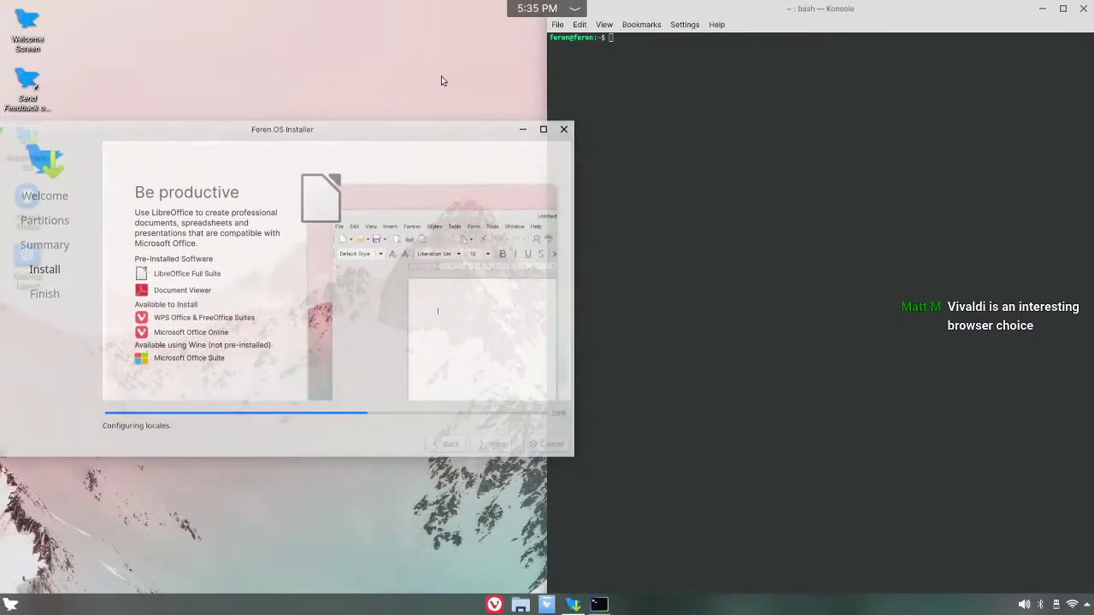
{"action": "left_click", "coordinate": [875, 7]}
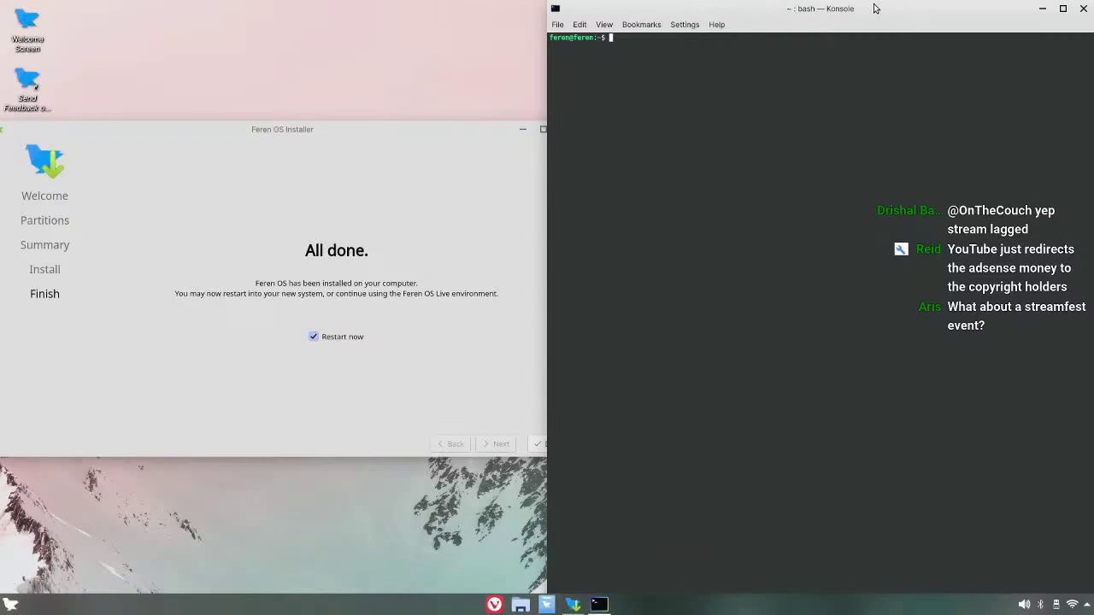
Finish the installer with the Restart now option enabled and continue the reboot past the installation medium removal prompt.
{"action": "left_click", "coordinate": [283, 148]}
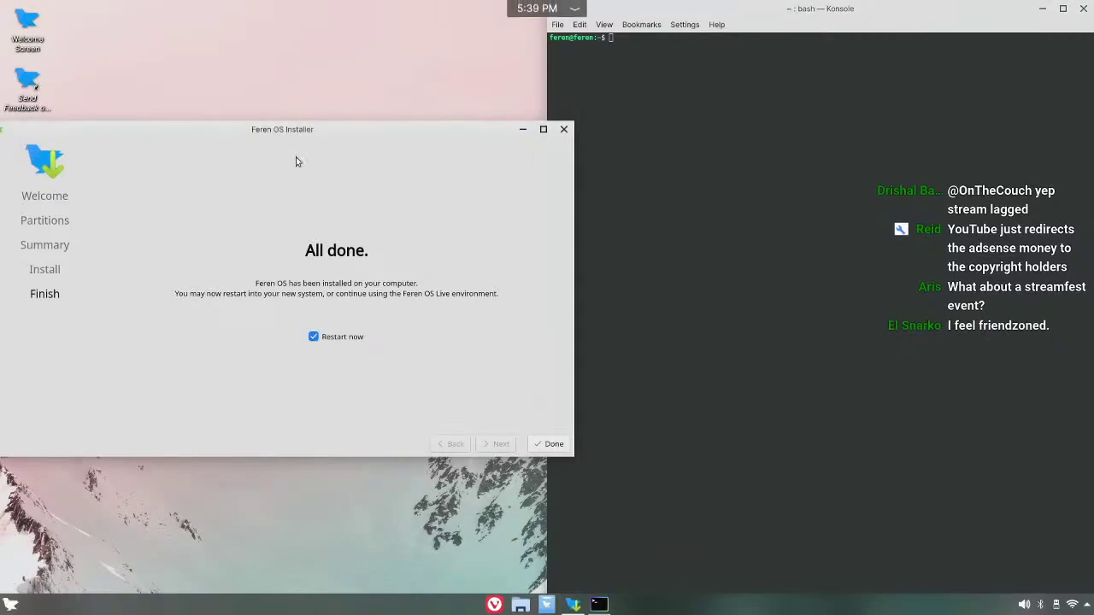
{"action": "left_click", "coordinate": [547, 444]}
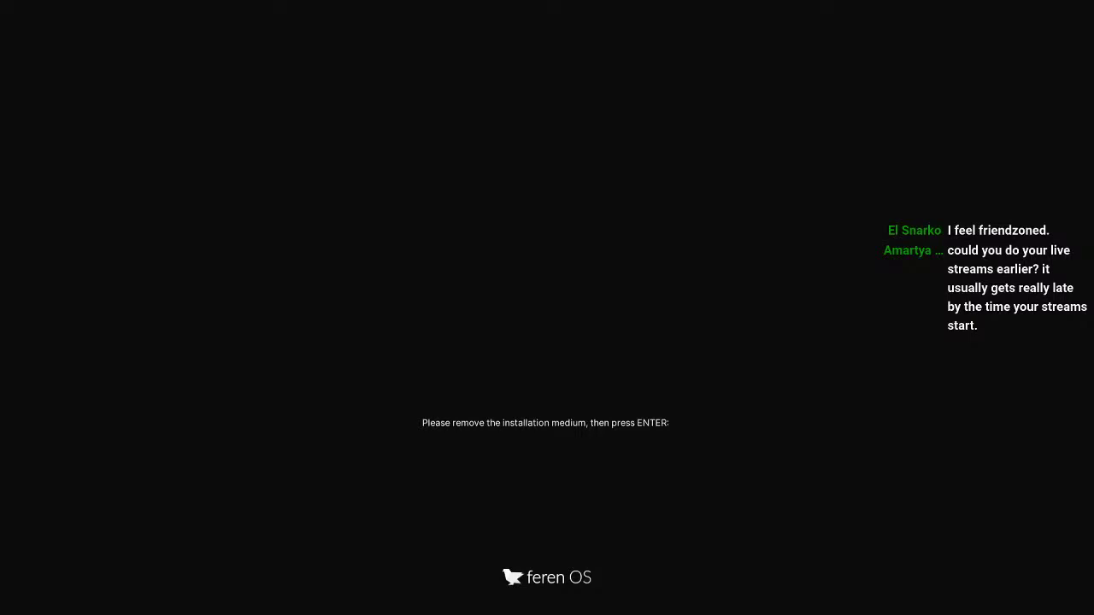
{"action": "key", "text": "Return"}
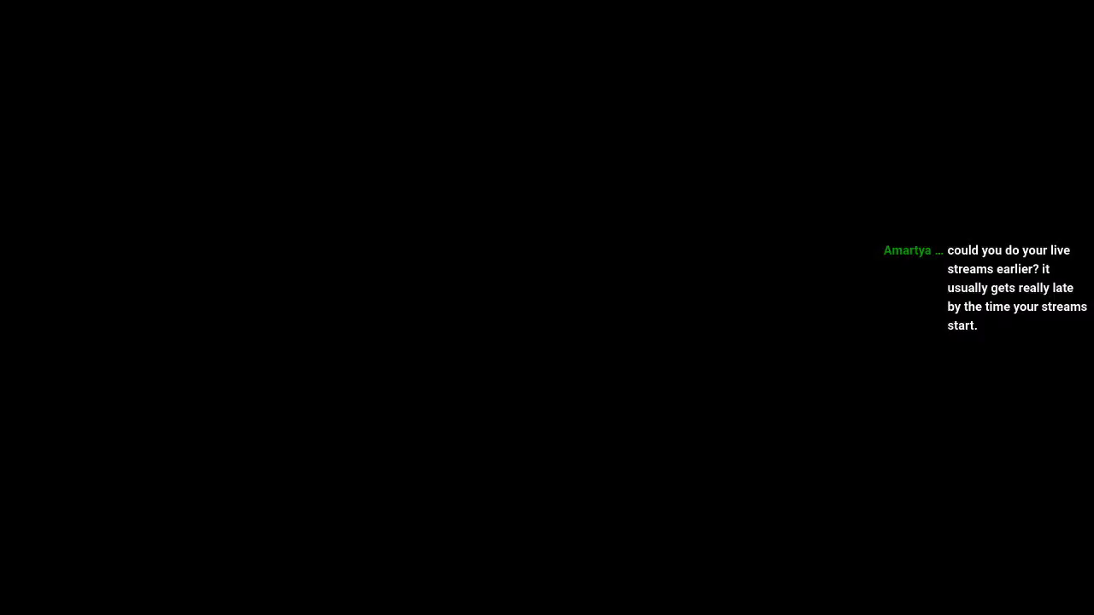